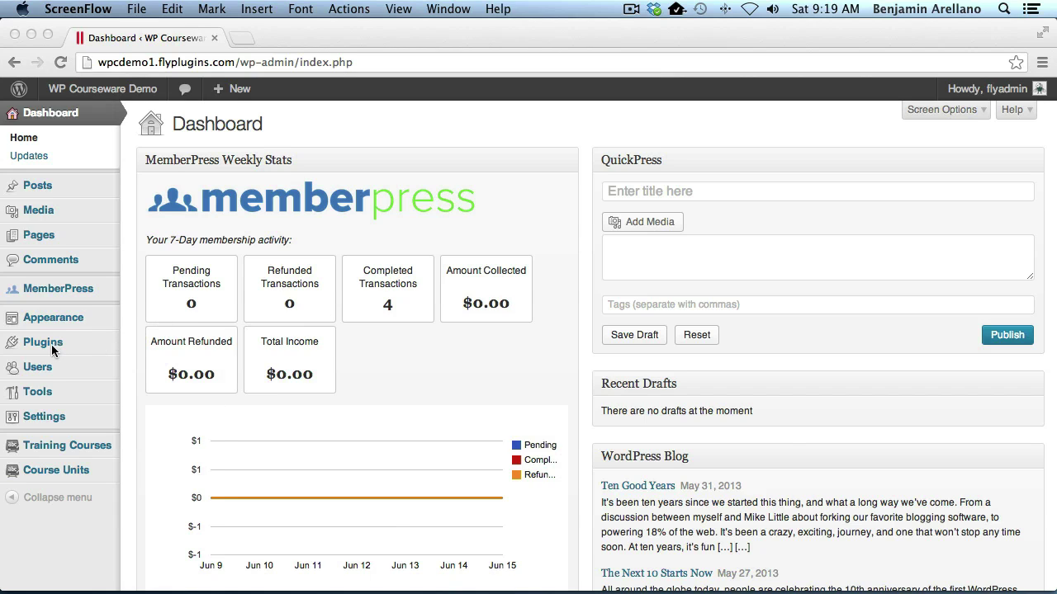
# - Show the Installed Plugins list with MemberPress, WP Courseware and its MemberPress add-on
pyautogui.click(349, 448)
pyautogui.moveTo(43, 342)
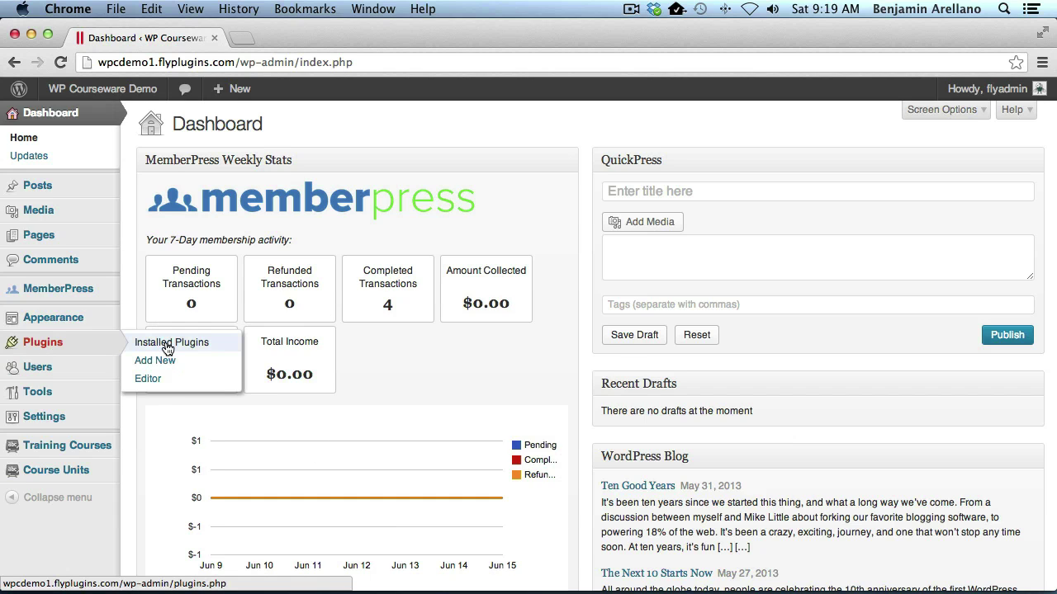
pyautogui.click(167, 345)
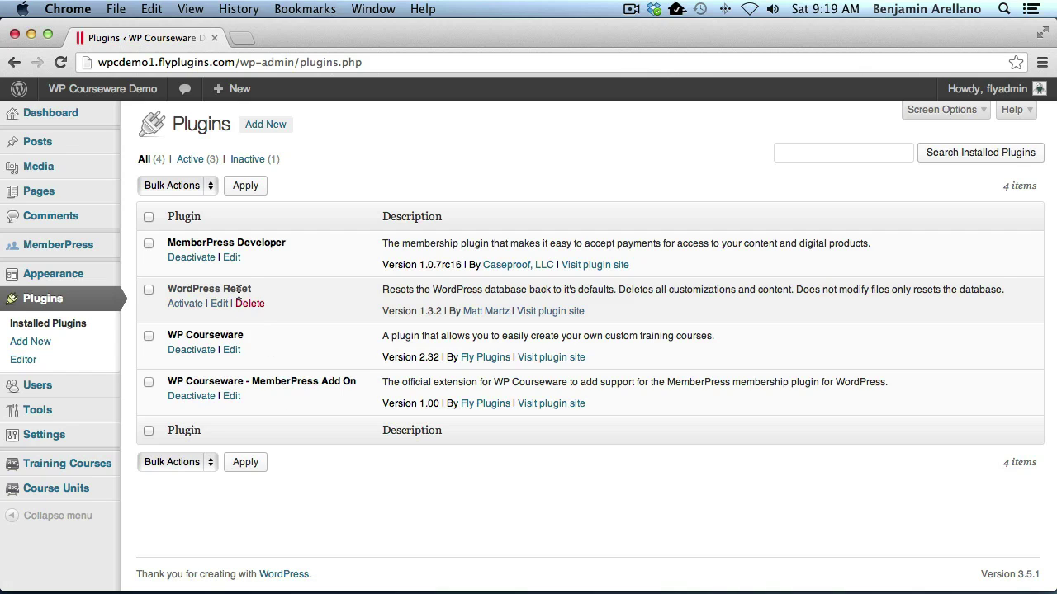
pyautogui.moveTo(56, 246)
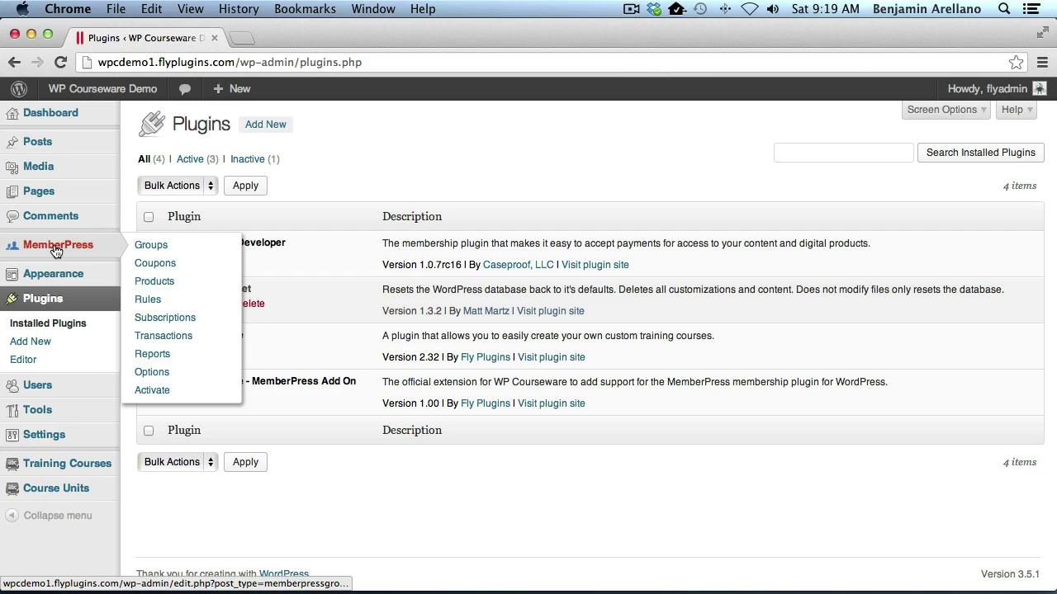
# - Review the MemberPress products, then view the courses: Course 2, Course 3, WP Courseware 101
pyautogui.click(154, 282)
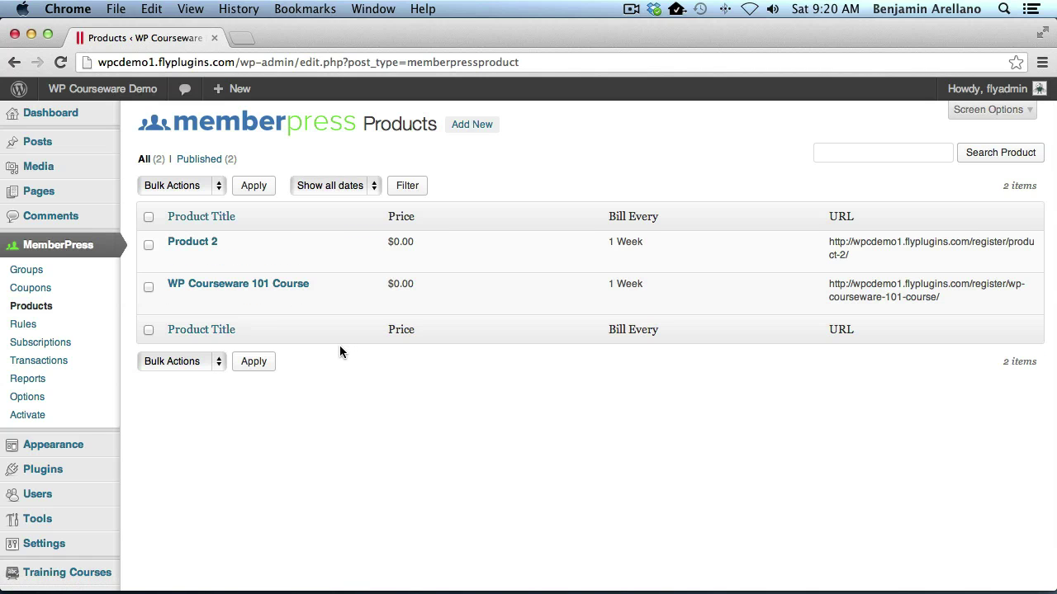
pyautogui.scroll(-2, 339, 346)
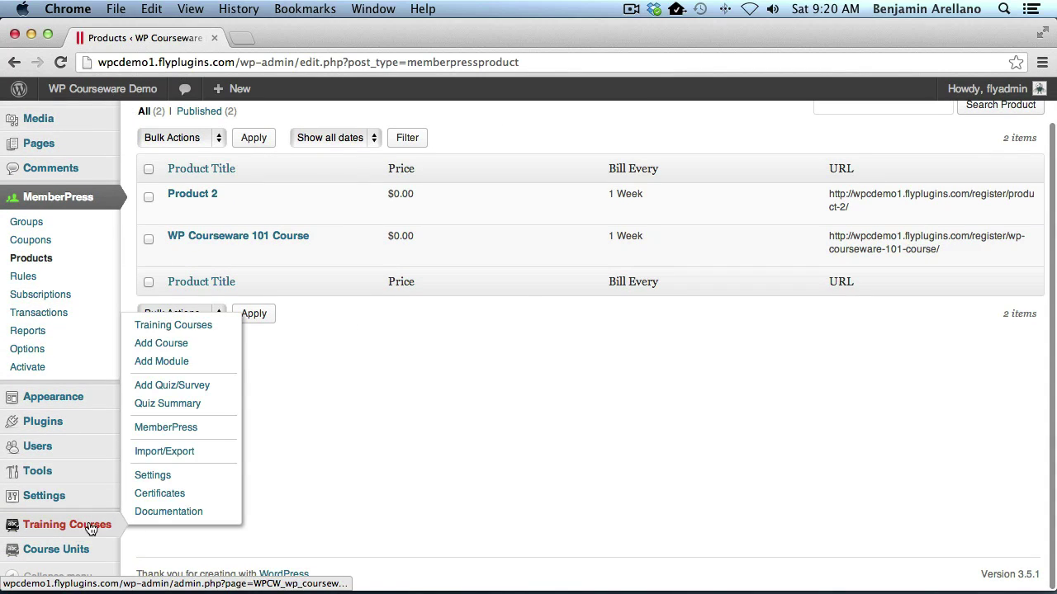
pyautogui.moveTo(67, 572)
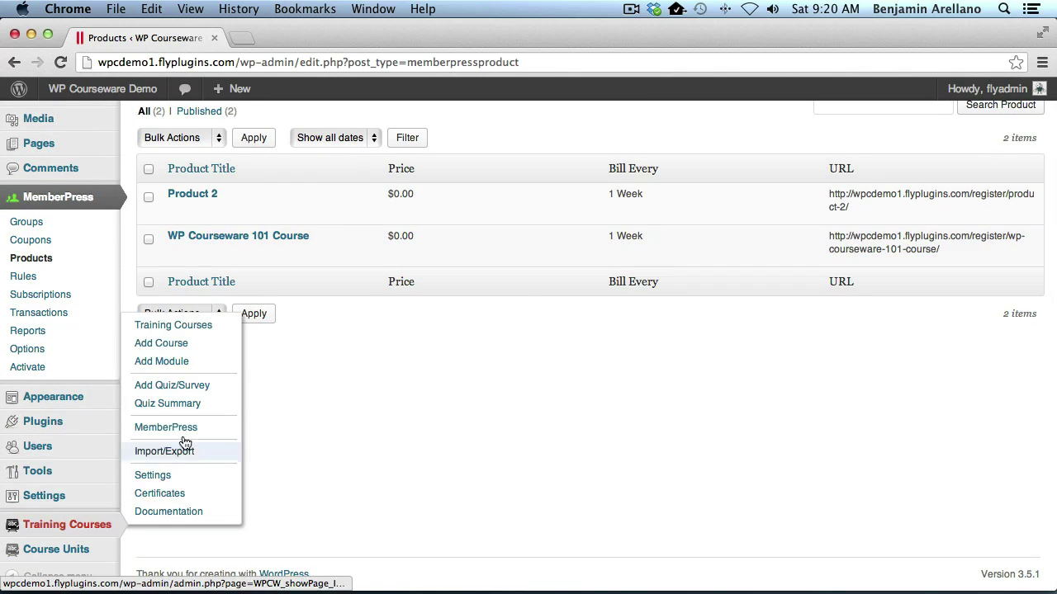
pyautogui.click(185, 328)
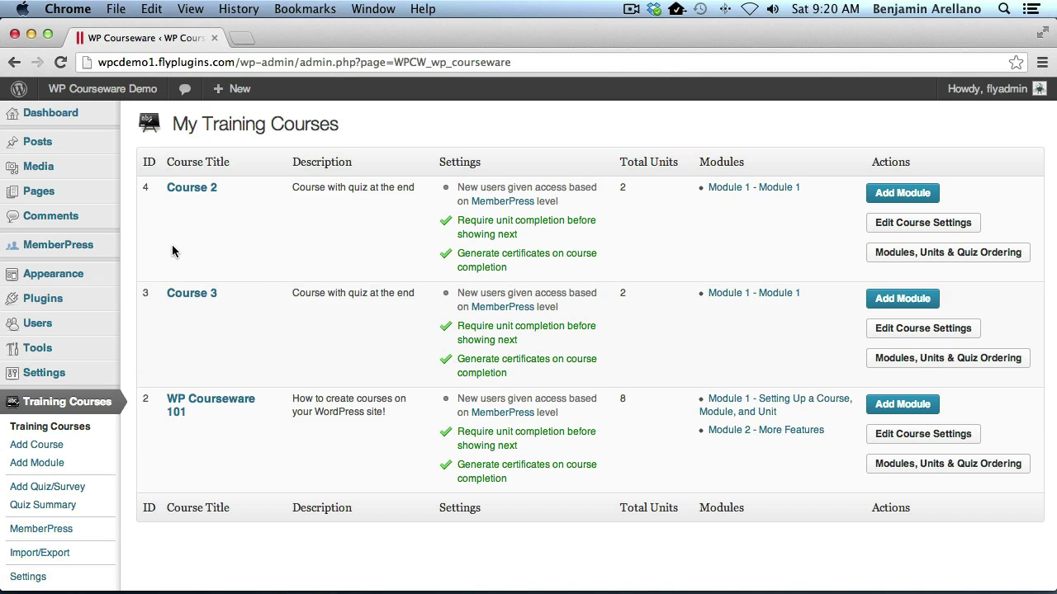
pyautogui.scroll(-2, 243, 278)
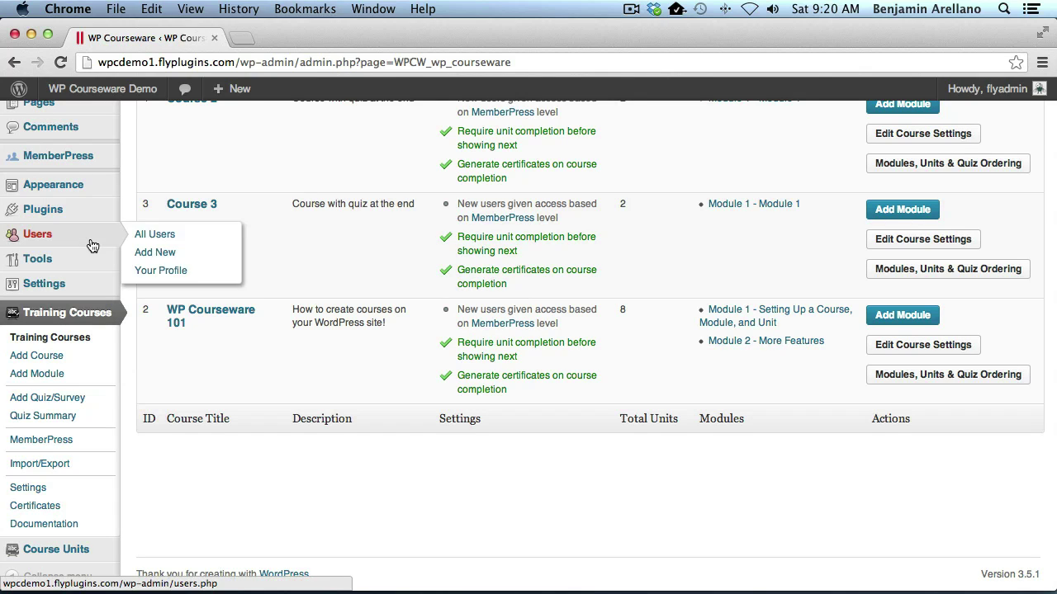
pyautogui.moveTo(41, 528)
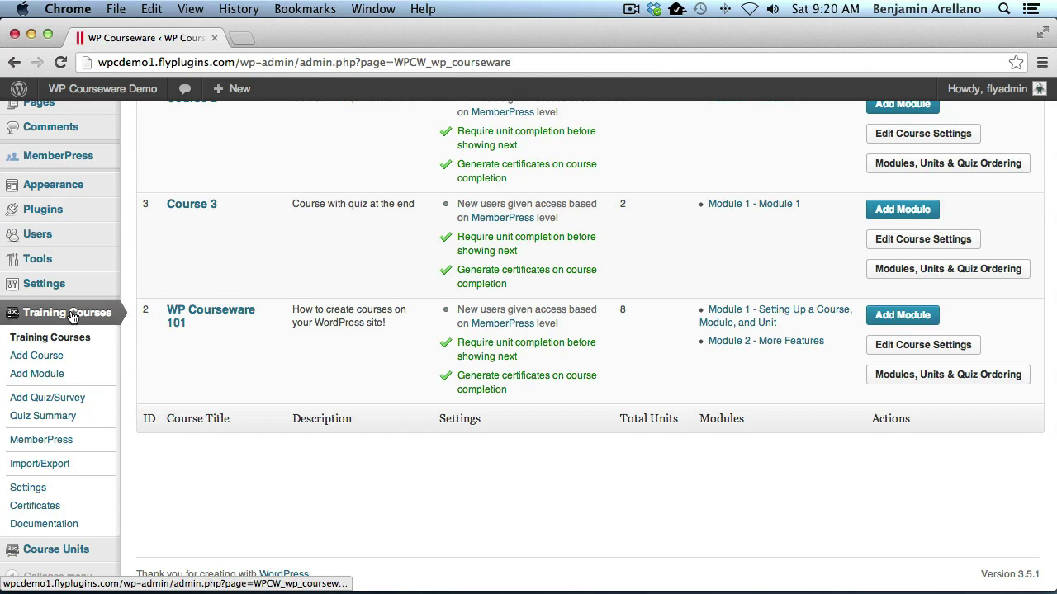
# - Open the Training Courses MemberPress access settings and edit the WP Courseware 101 Course level
pyautogui.click(60, 442)
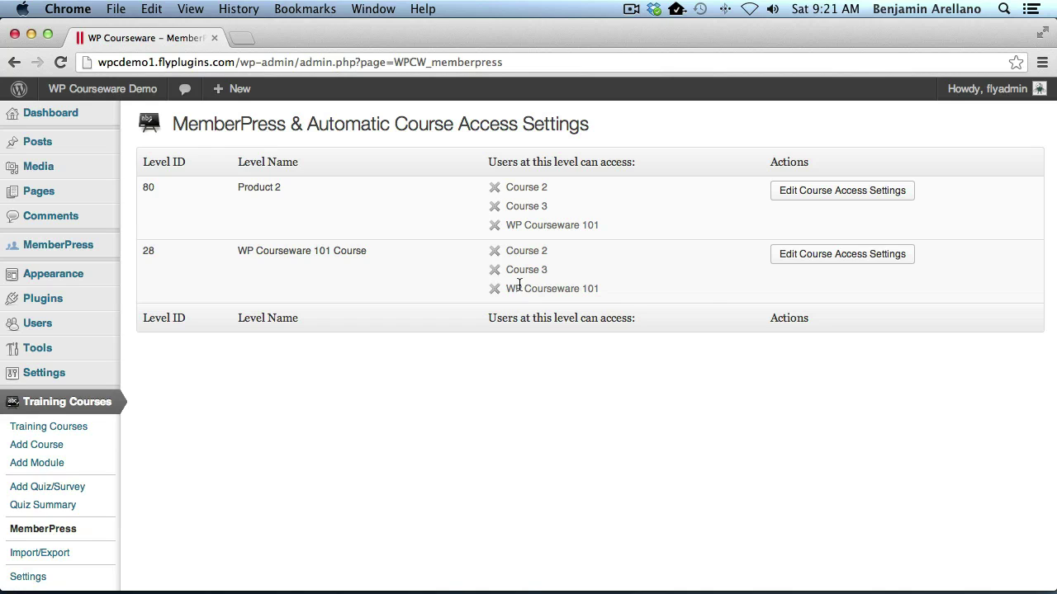
pyautogui.click(842, 254)
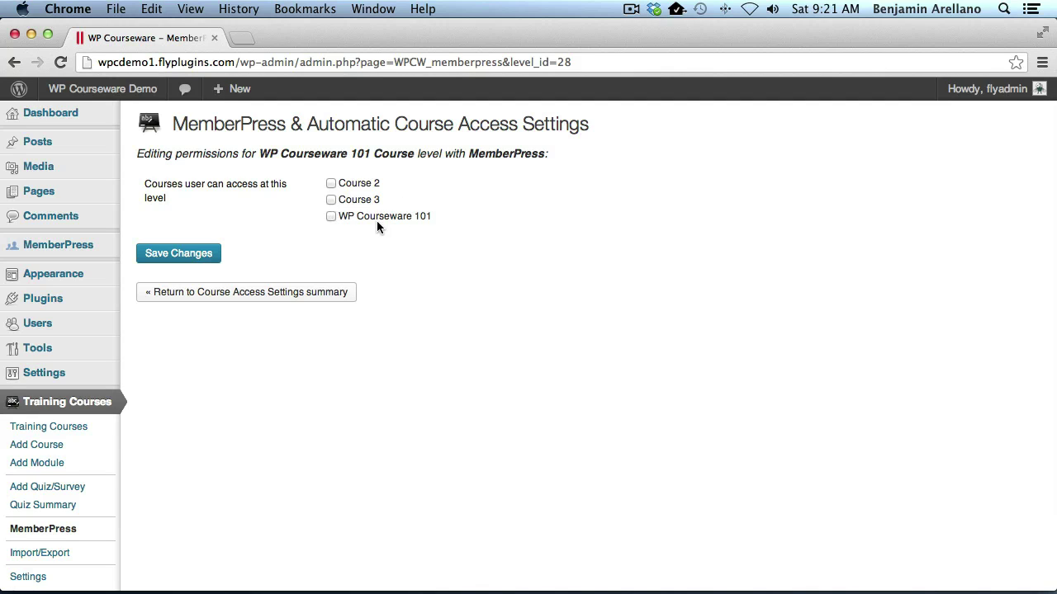
# - Grant the level WP Courseware 101 and Course 2, save, and return to the summary
pyautogui.click(330, 217)
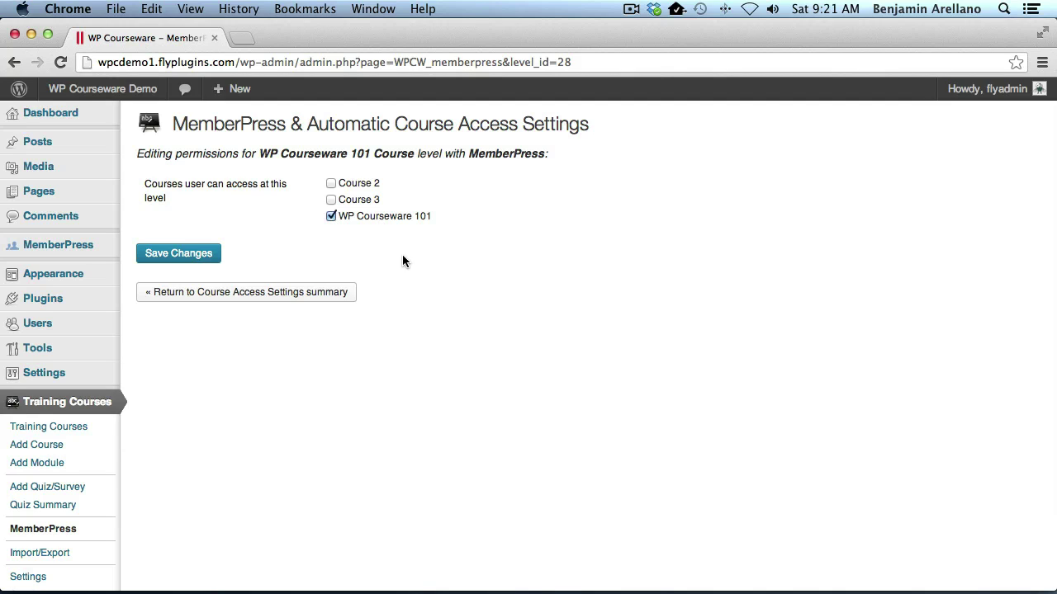
pyautogui.click(331, 183)
pyautogui.click(200, 266)
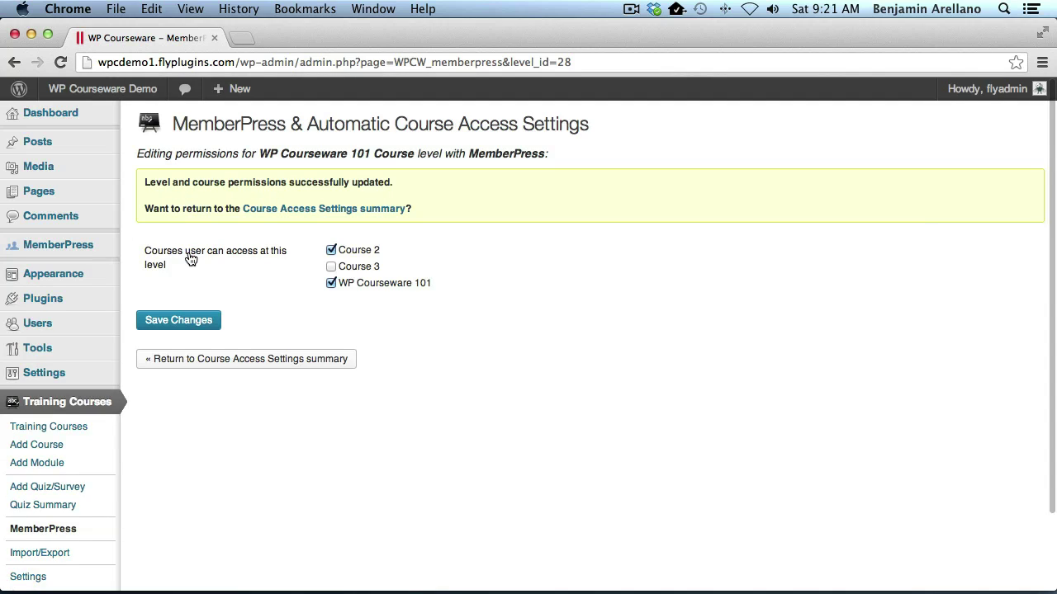
pyautogui.click(308, 366)
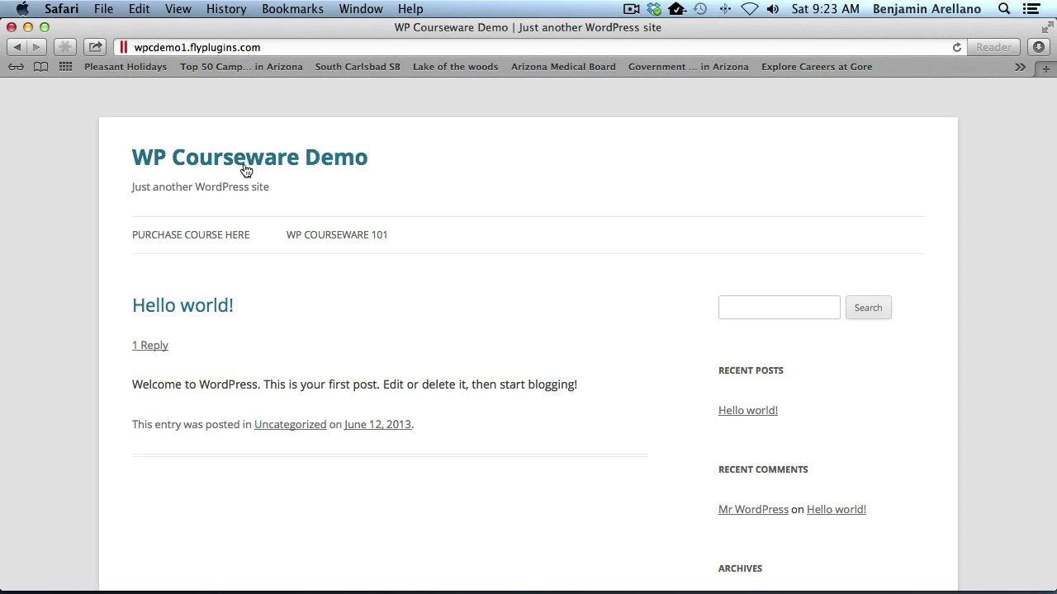
# - Browse the WP Courseware 101 course page's Module 1 and Module 2 units
pyautogui.click(331, 236)
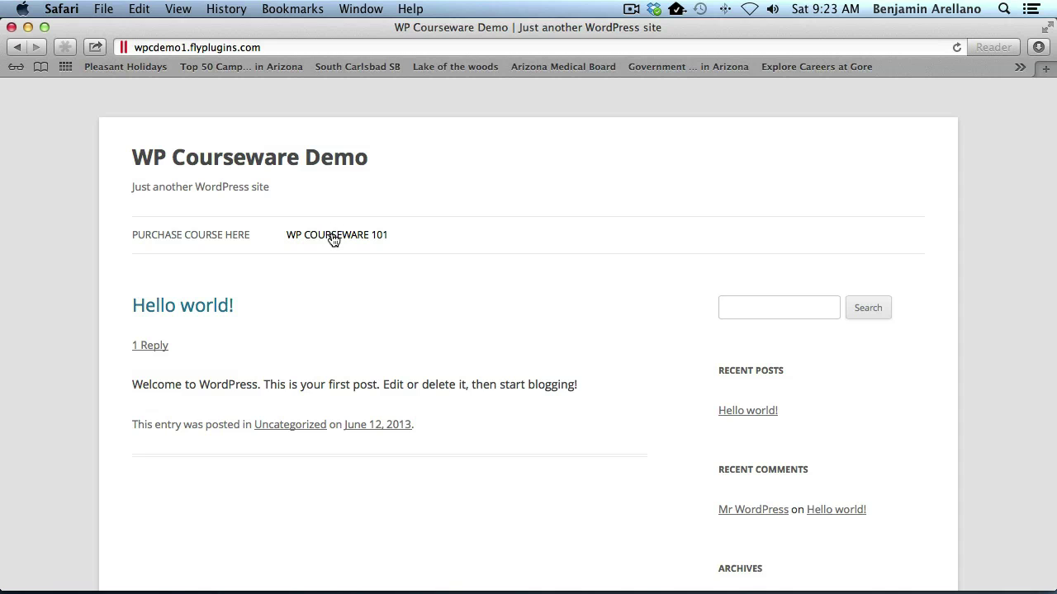
pyautogui.scroll(-2, 410, 361)
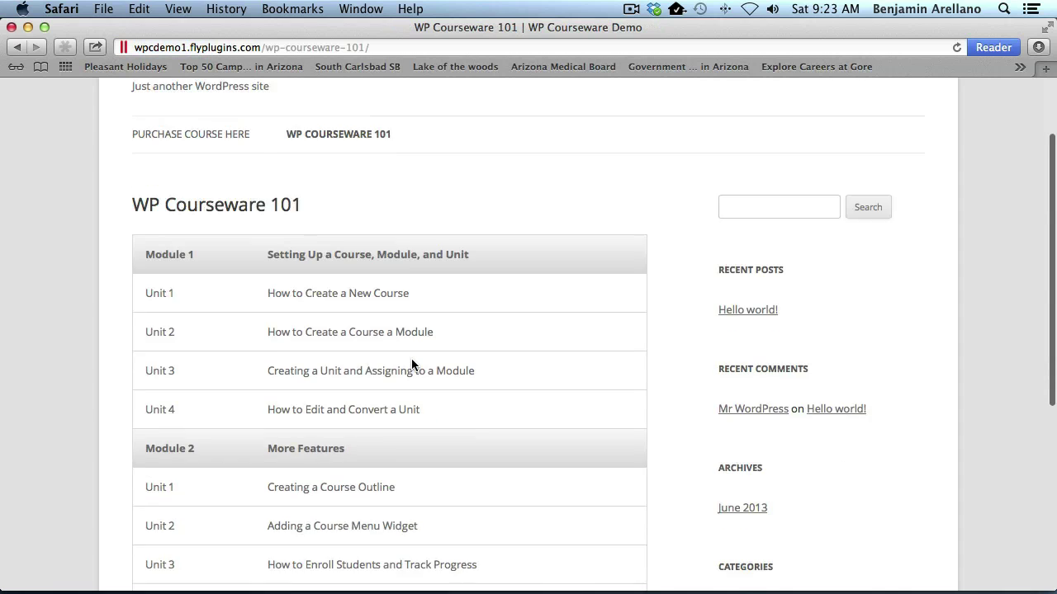
pyautogui.scroll(-3, 413, 365)
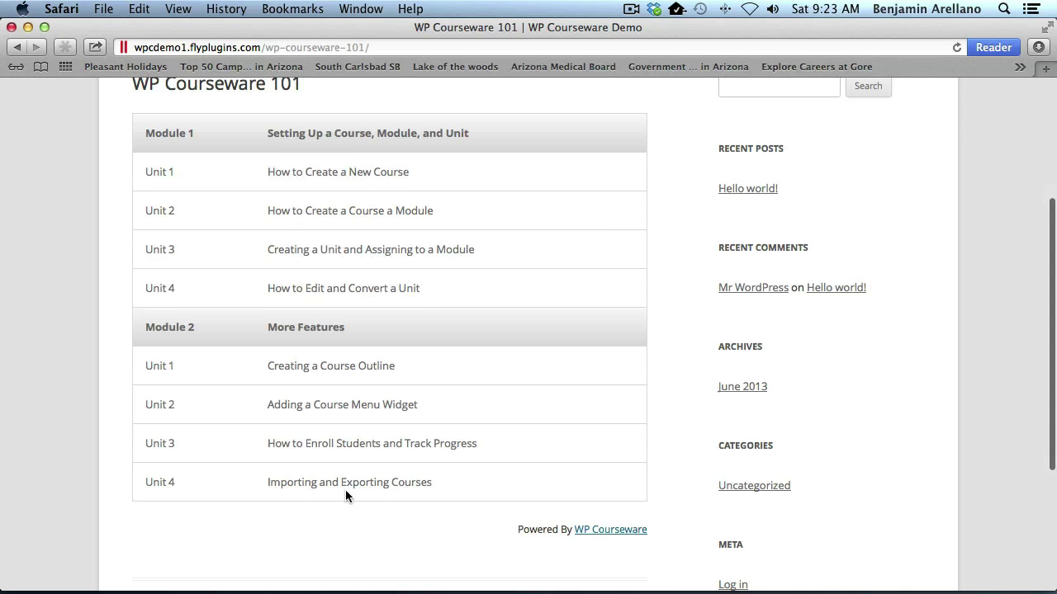
pyautogui.scroll(5, 385, 360)
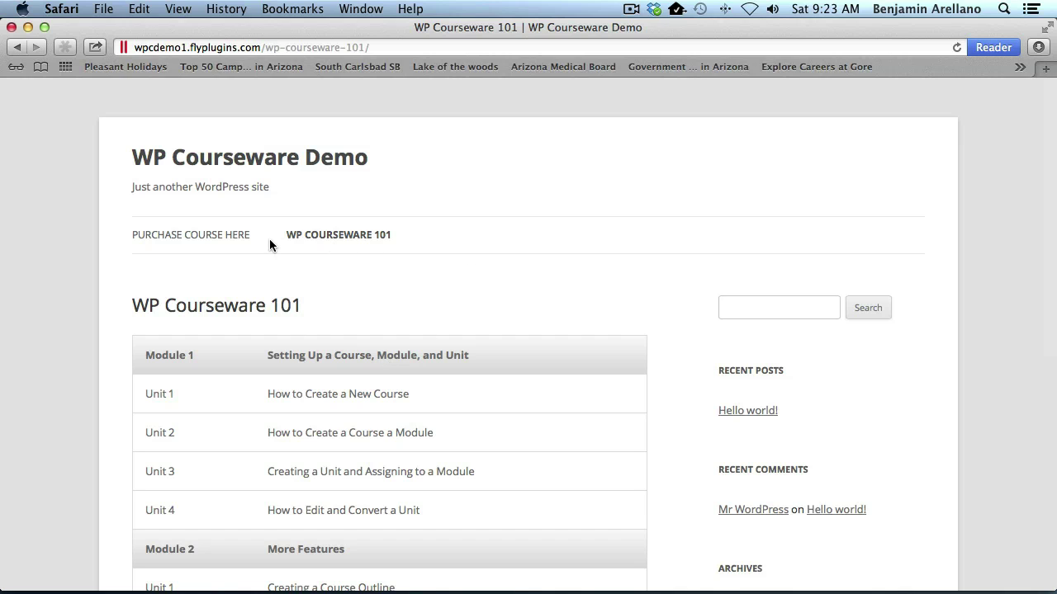
# - Open the course registration form and enter the new user's first and last name
pyautogui.click(188, 238)
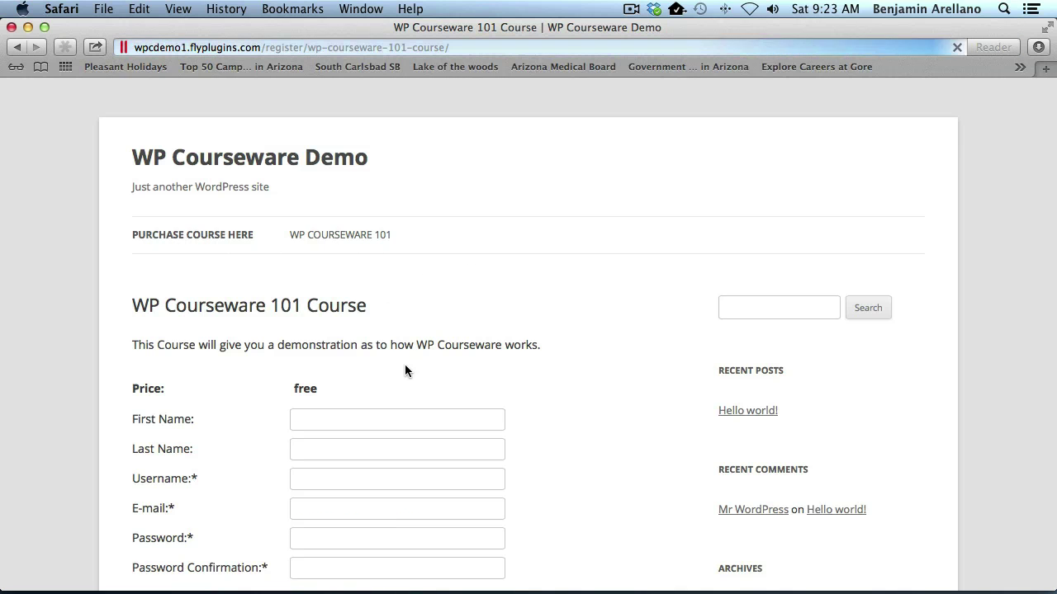
pyautogui.scroll(-3, 404, 371)
pyautogui.click(328, 319)
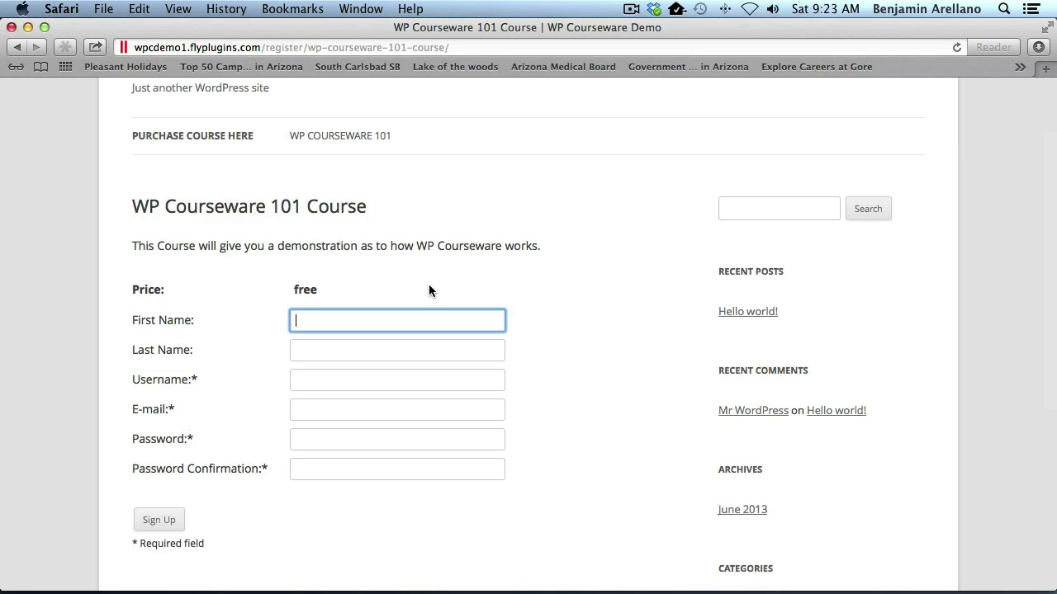
pyautogui.press('Tab')
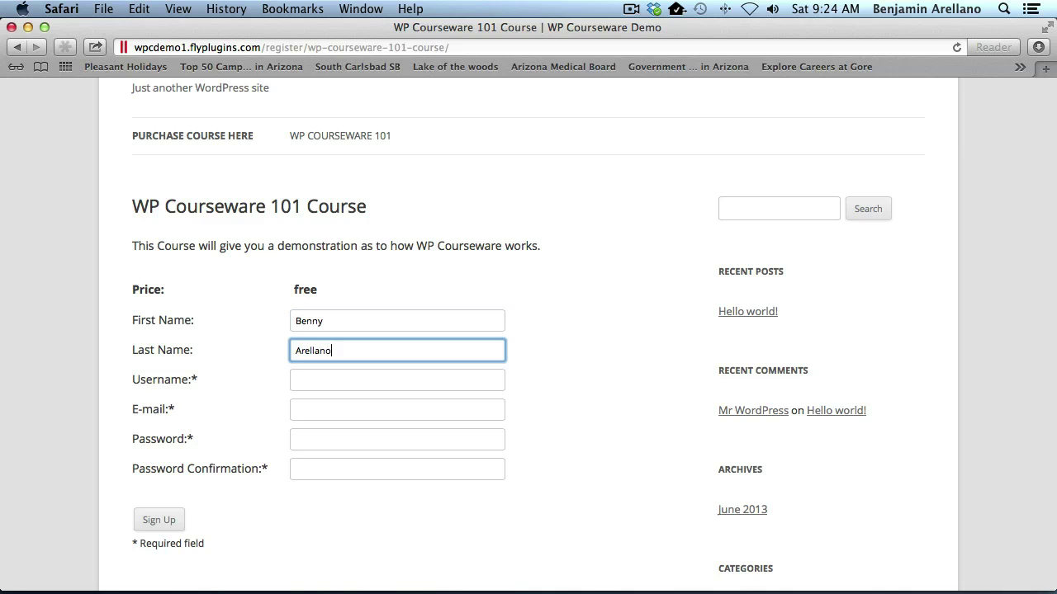
# - Enter a username, e-mail address and matching password, then submit the sign-up
pyautogui.press('Tab')
pyautogui.write('ben')
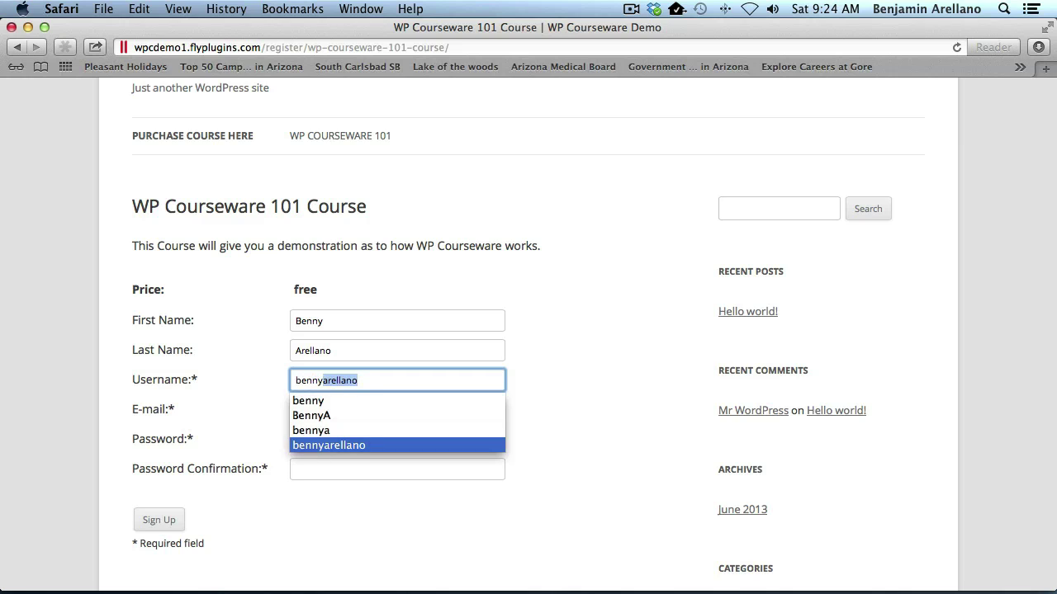
pyautogui.press('Tab')
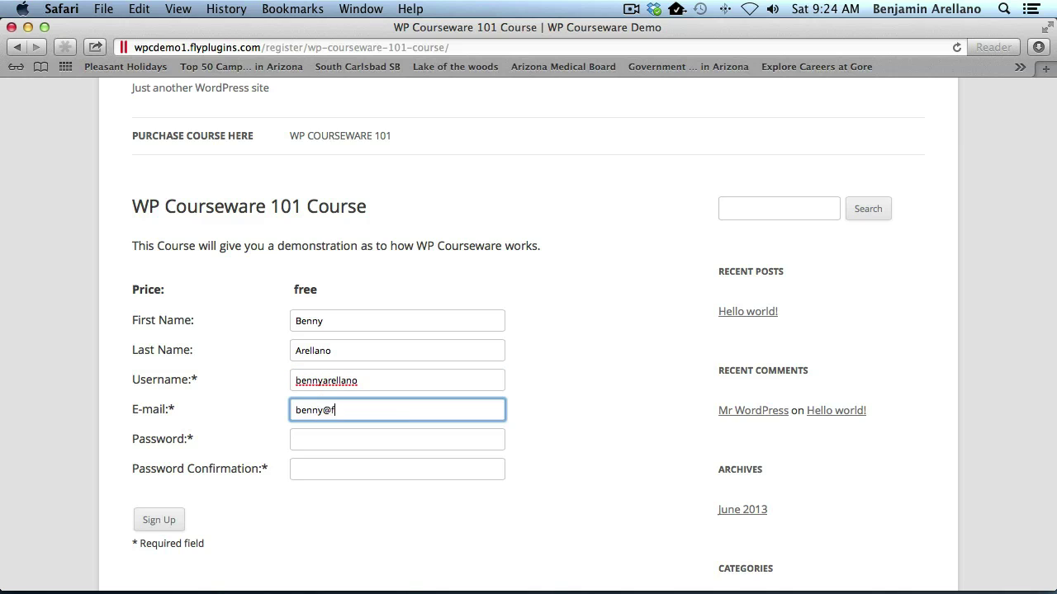
pyautogui.press('Tab')
pyautogui.write('password')
pyautogui.press('Tab')
pyautogui.write('password')
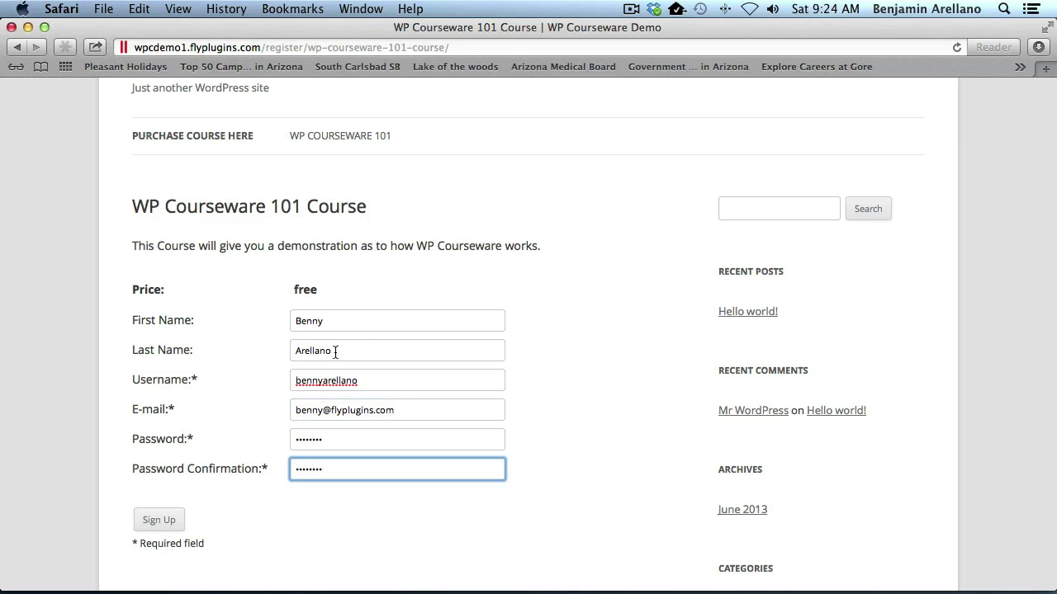
pyautogui.click(165, 525)
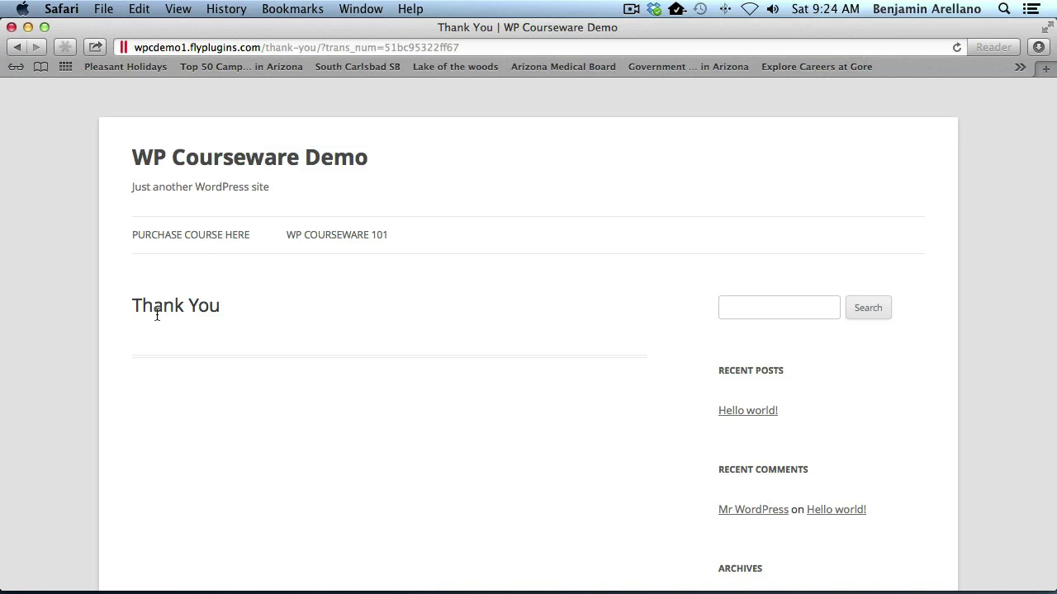
# - View the WP Courseware 101 page with unit progress markers as the new user
pyautogui.click(316, 234)
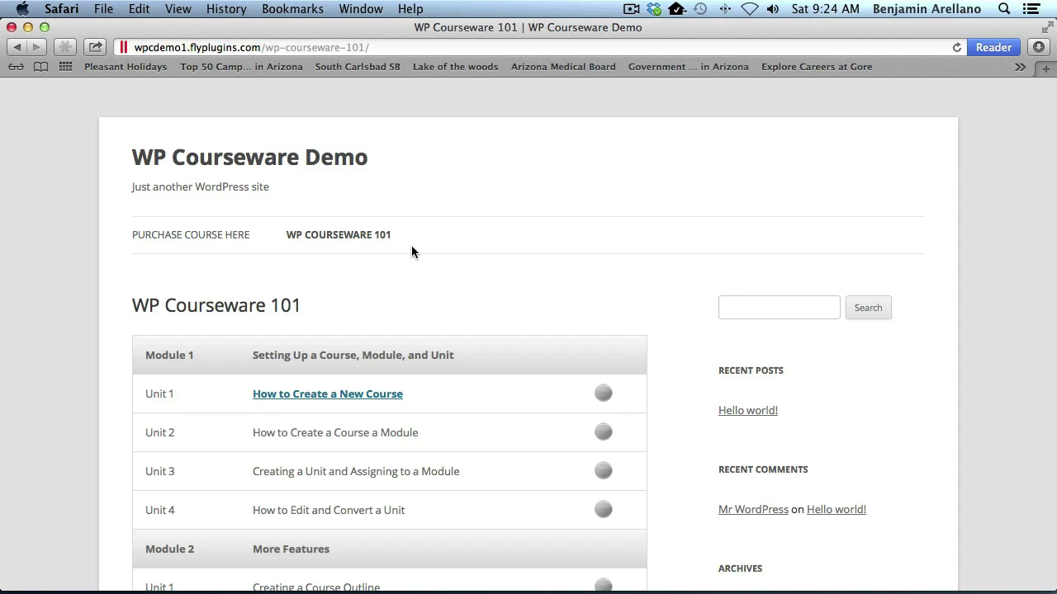
pyautogui.scroll(-2, 411, 245)
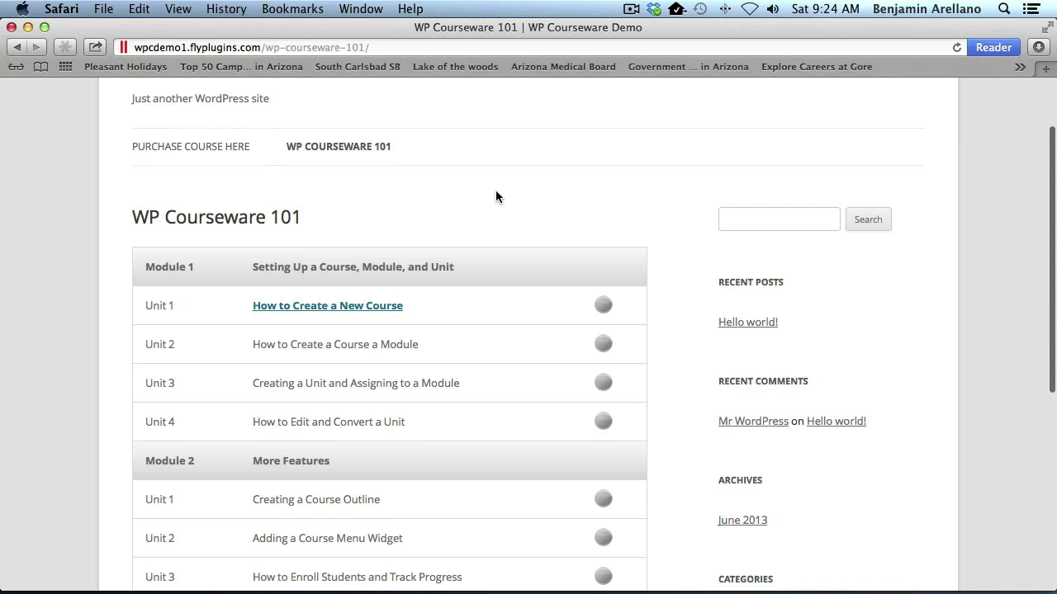
# - Back in the admin, show All Users with the new subscriber in Course 2 and WP Courseware 101
pyautogui.press('super+Tab')
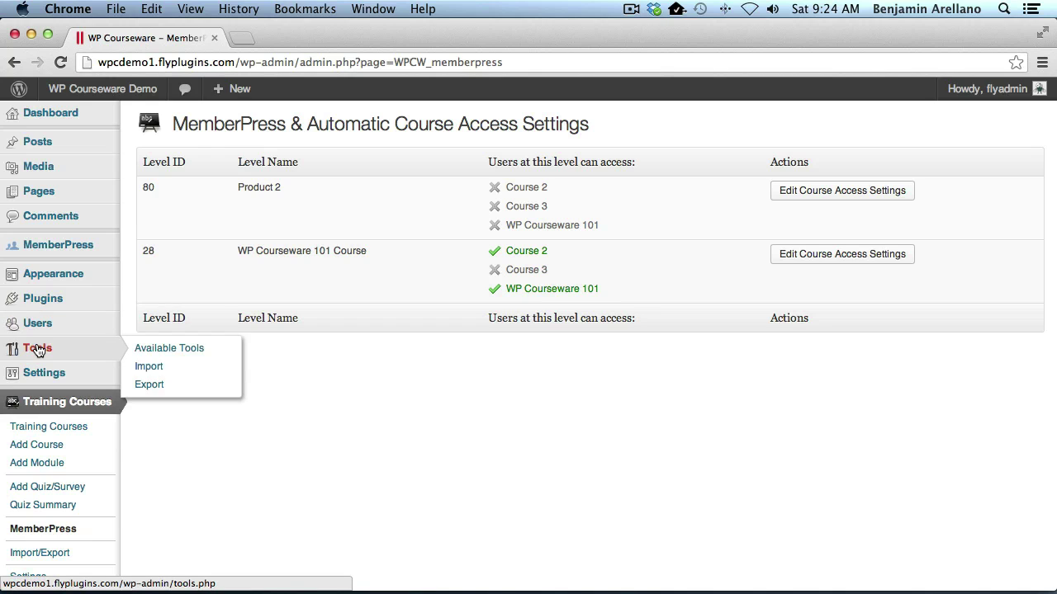
pyautogui.moveTo(37, 323)
pyautogui.click(142, 327)
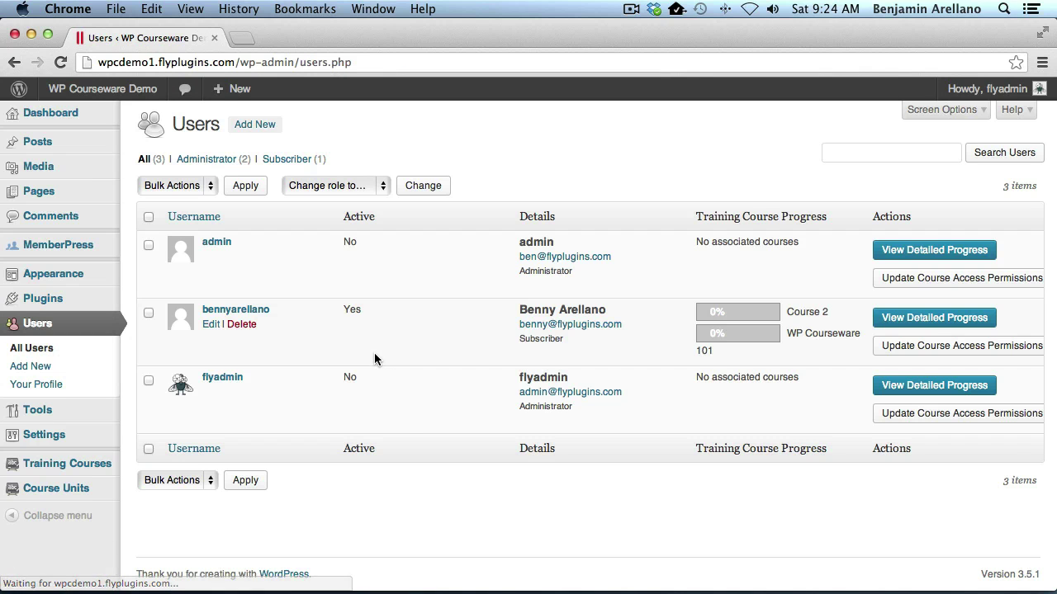